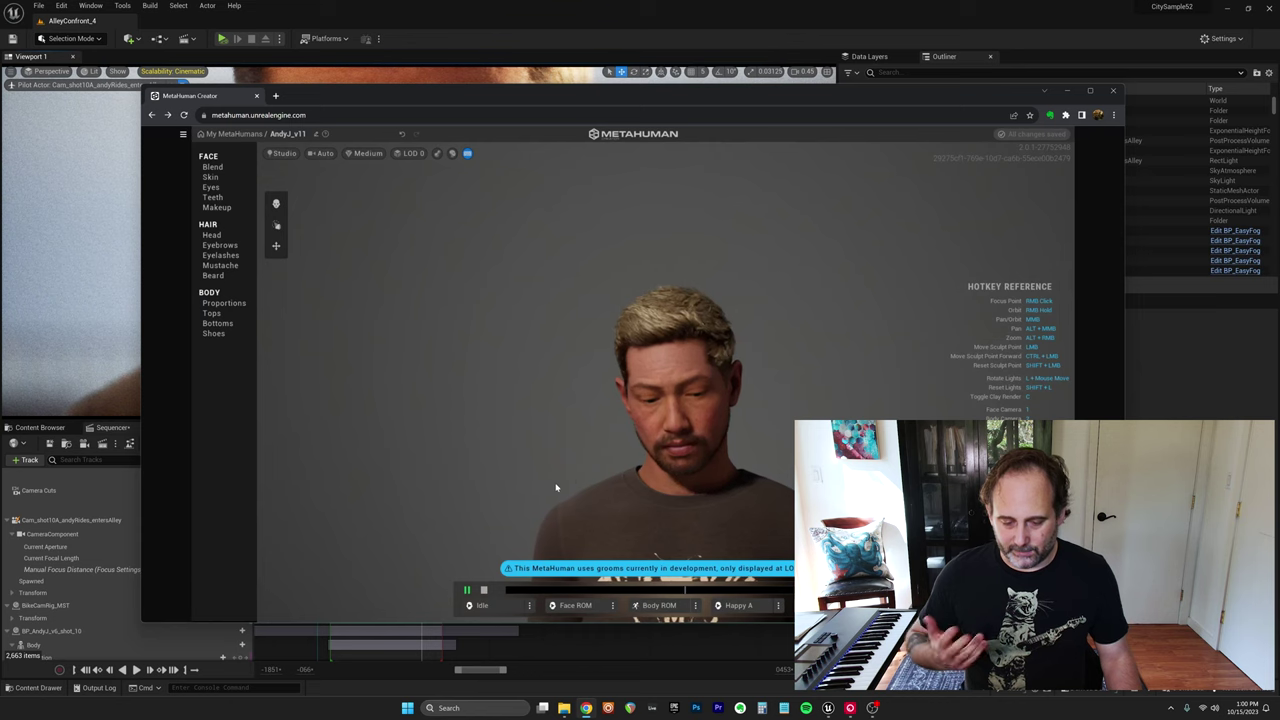
Step: Darken the MetaHuman's skin color to a deeper reddish brown and set the skin texture to about 0.7553
scroll(601, 459, up, 5)
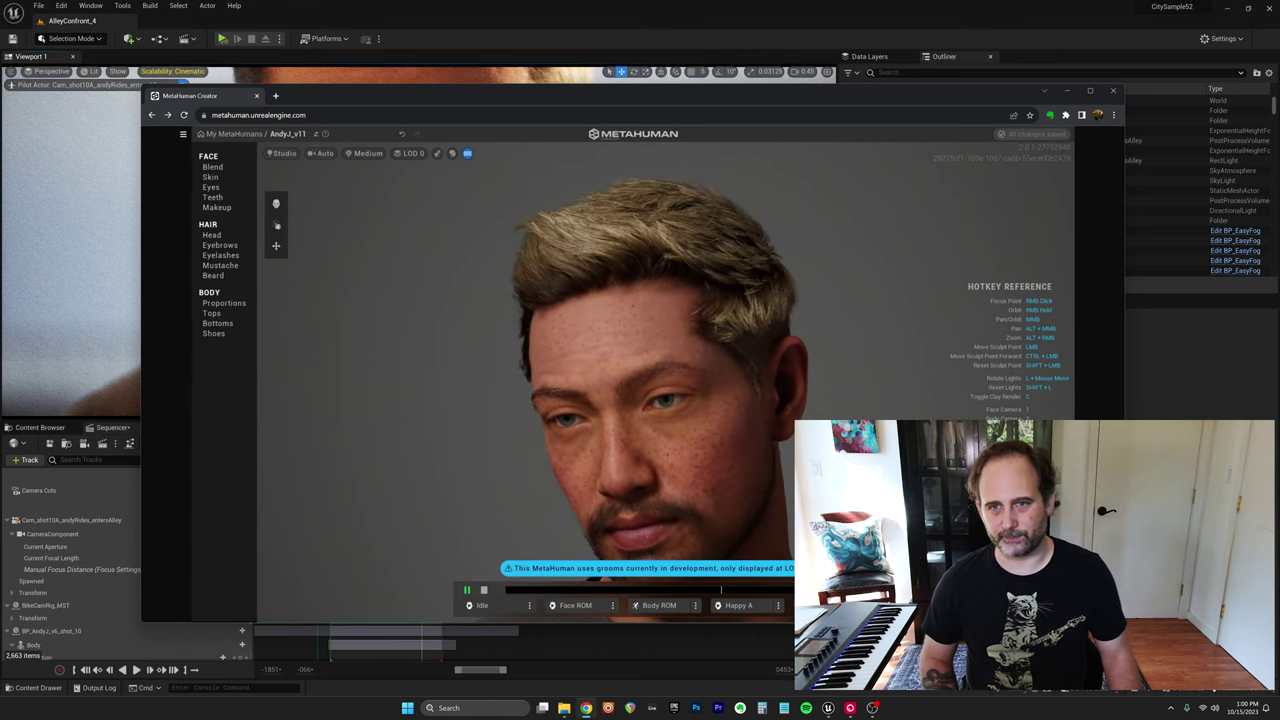
drag(855, 98, 822, 115)
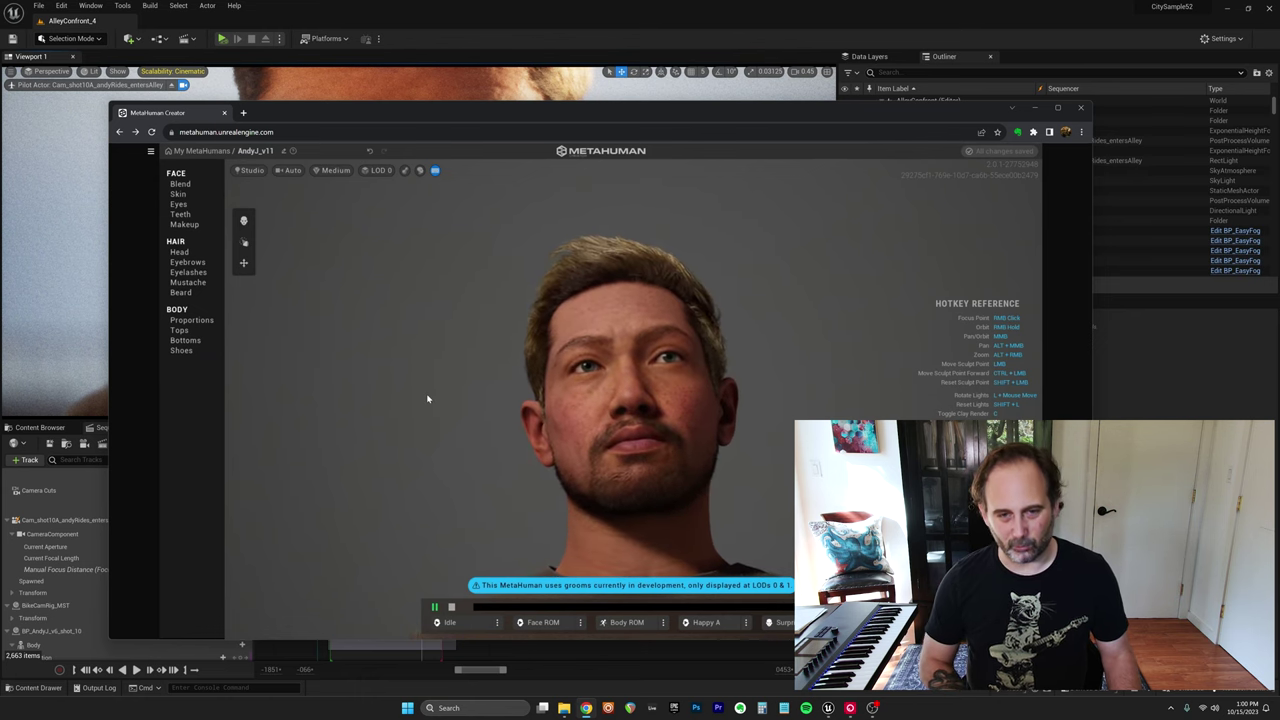
right_drag(261, 419, 283, 157)
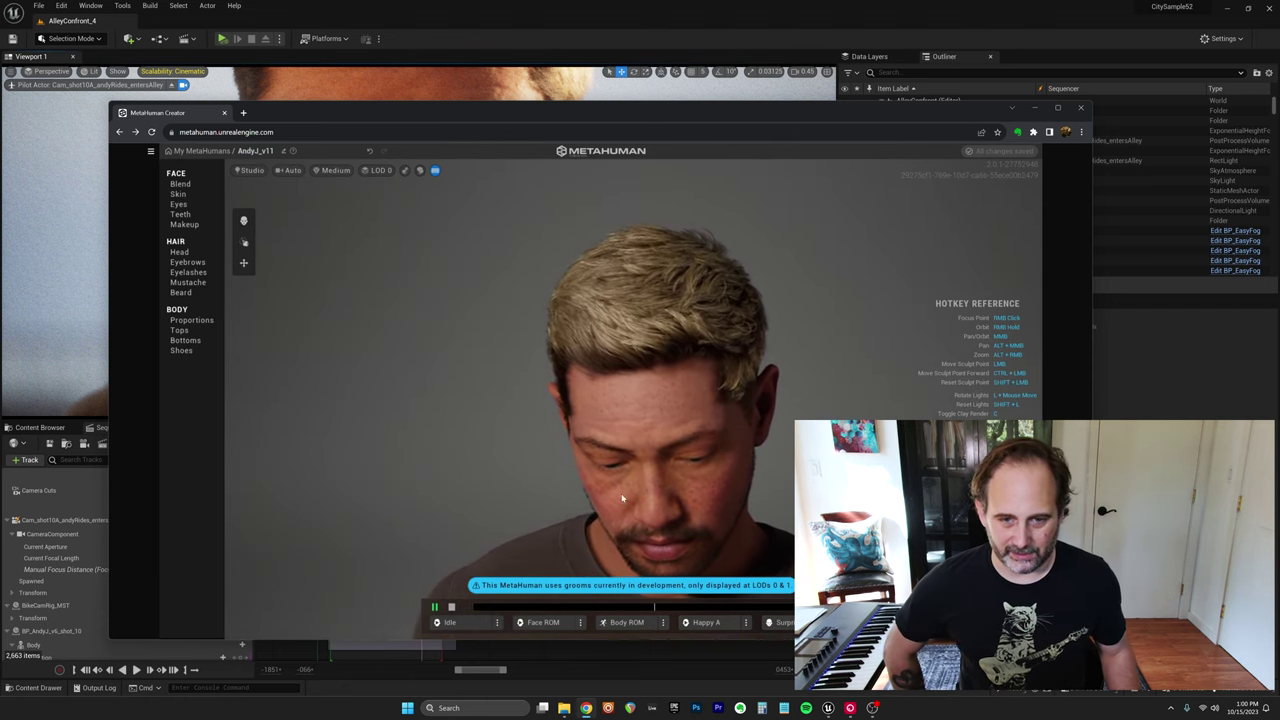
scroll(684, 520, up, 2)
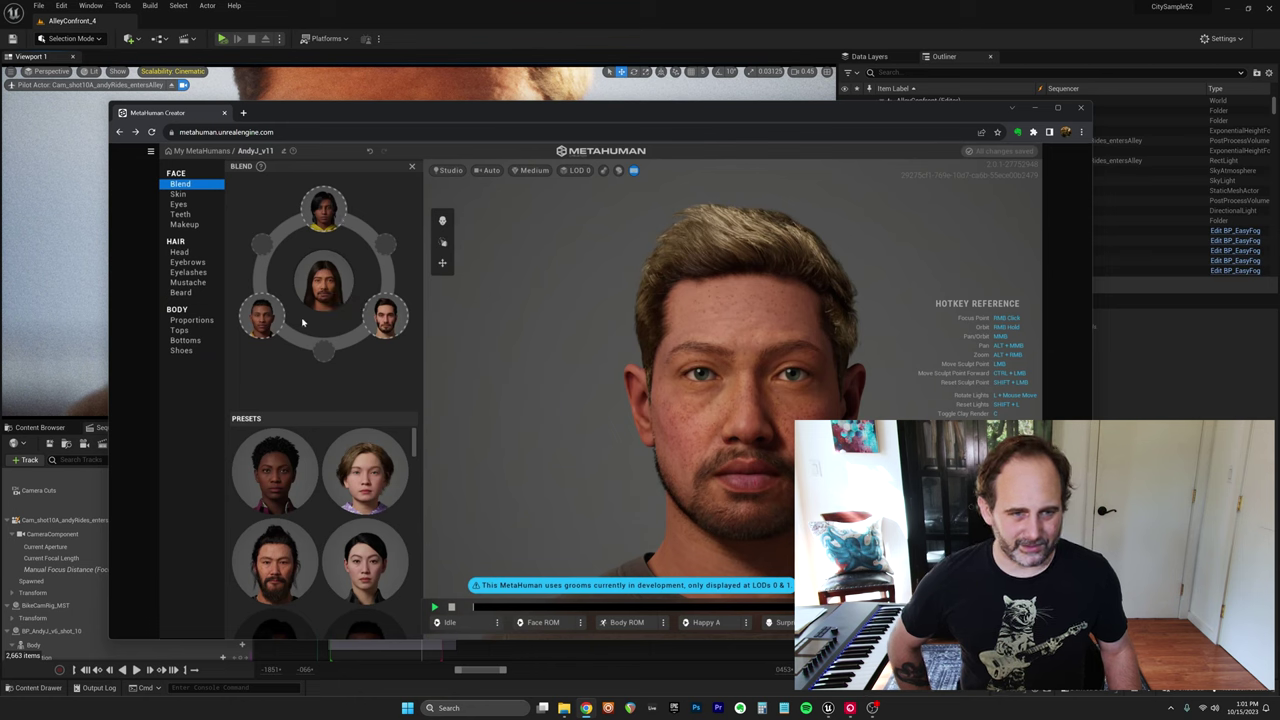
click(180, 195)
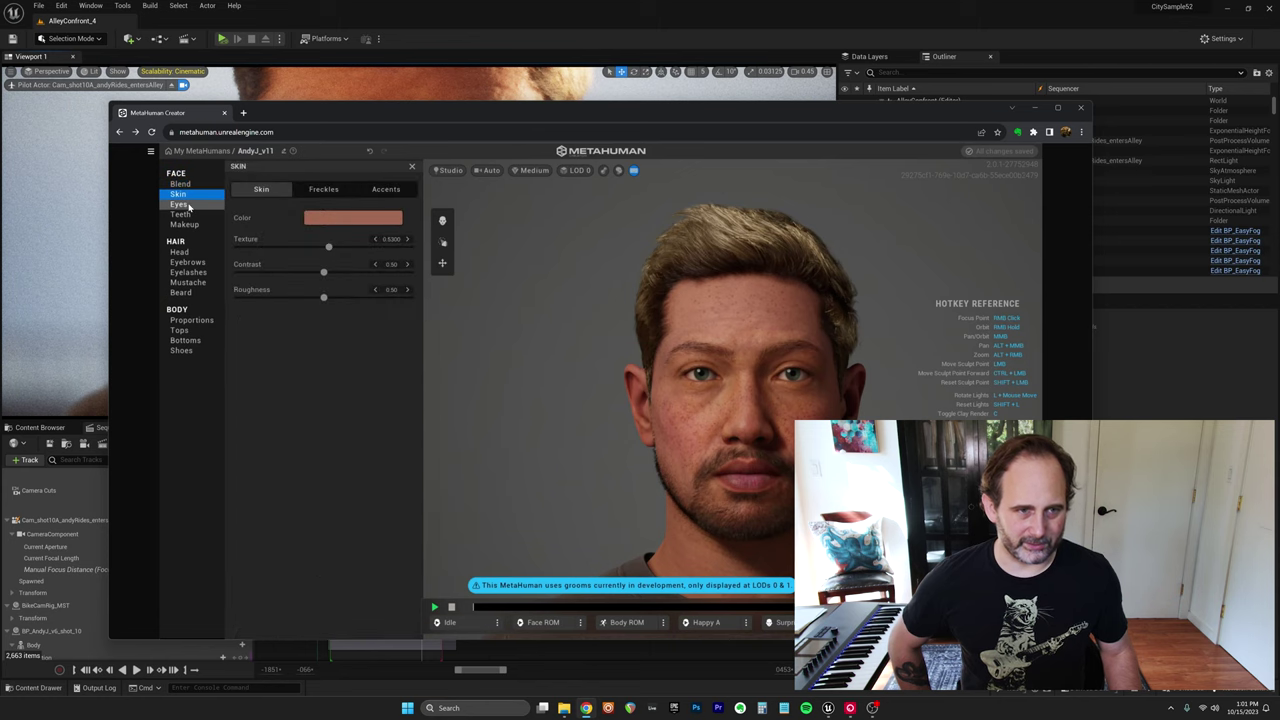
click(331, 218)
mouse_move(432, 248)
mouse_down()
mouse_move(467, 252)
mouse_move(433, 245)
mouse_up()
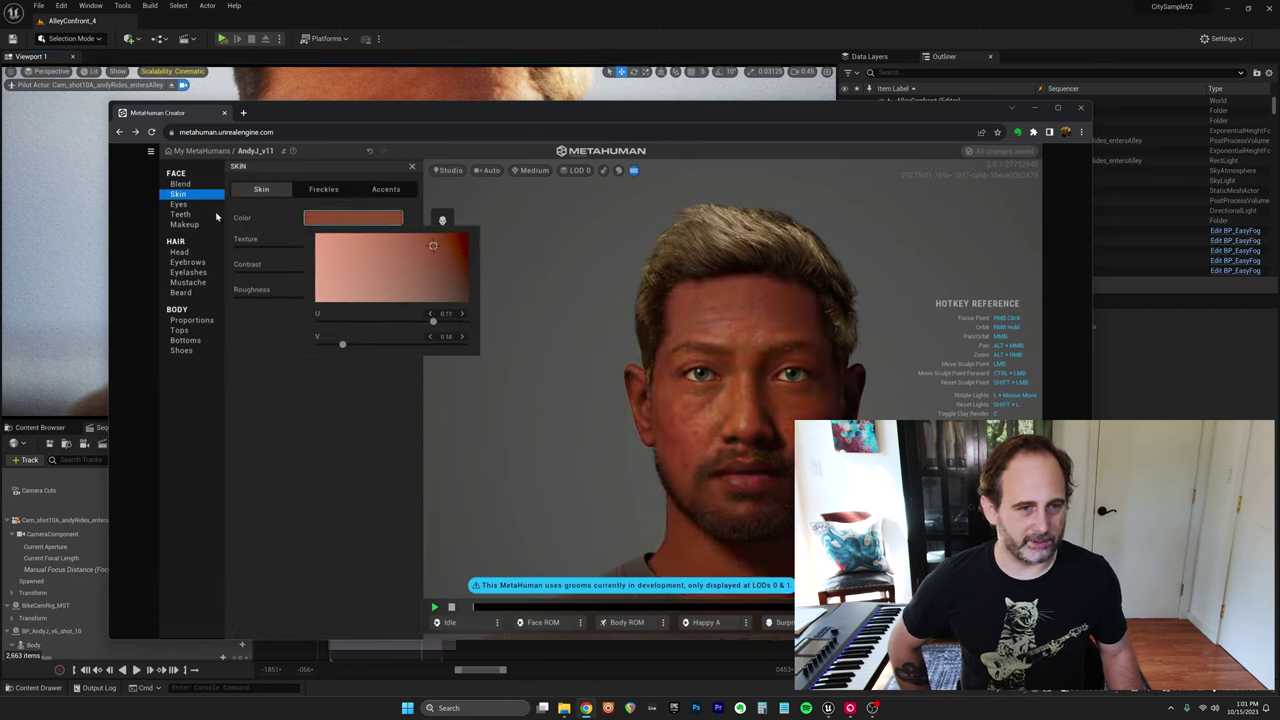
click(267, 215)
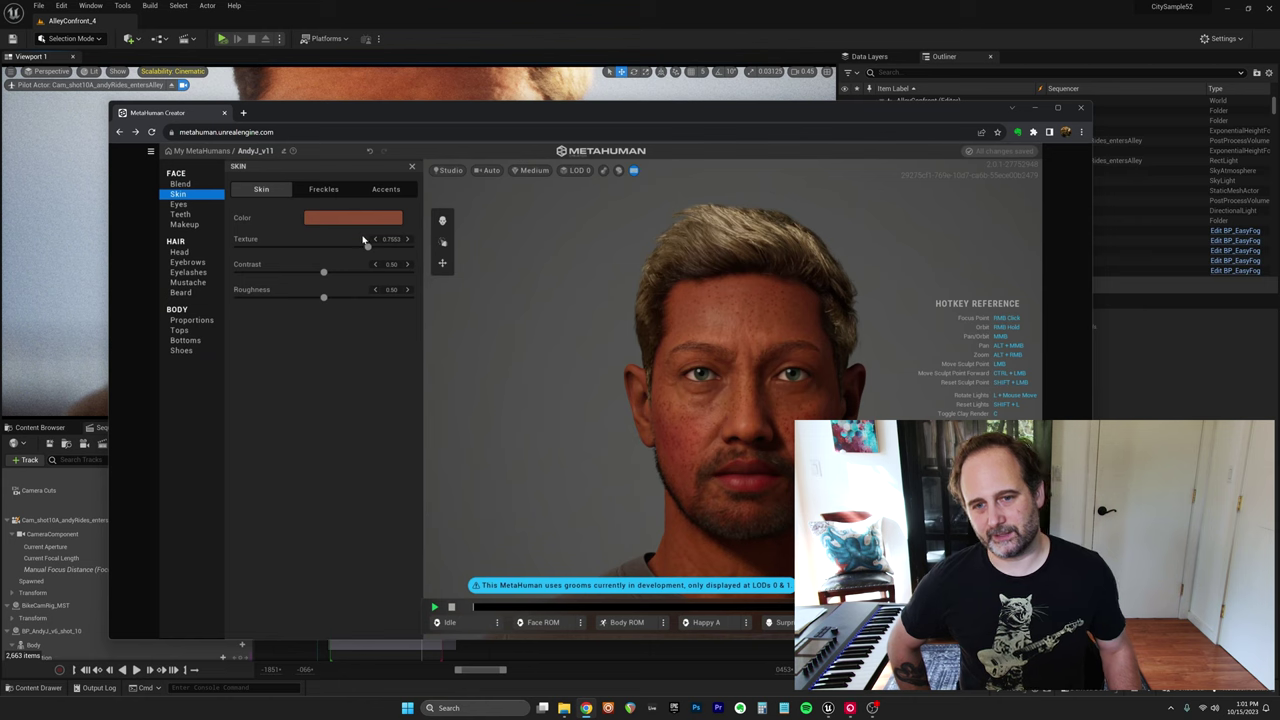
Step: Apply the second freckle pattern with density 0.14 and choose the first brown eye preset
click(320, 190)
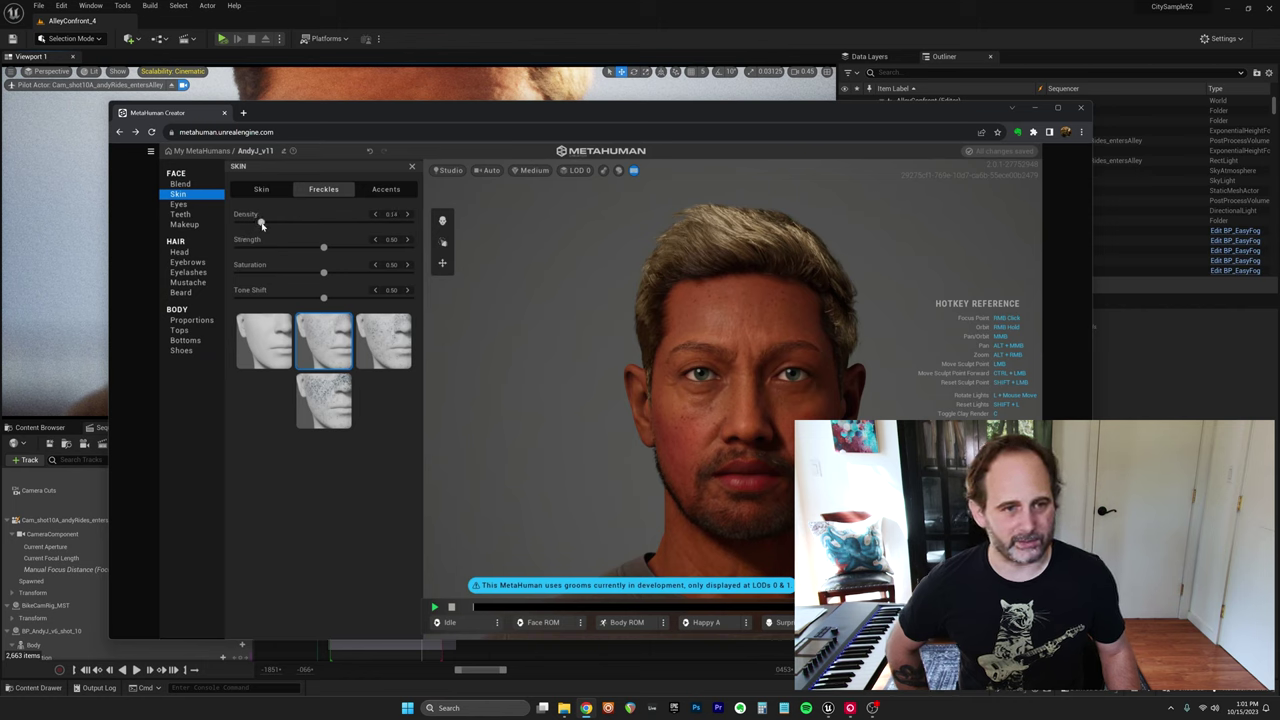
click(186, 206)
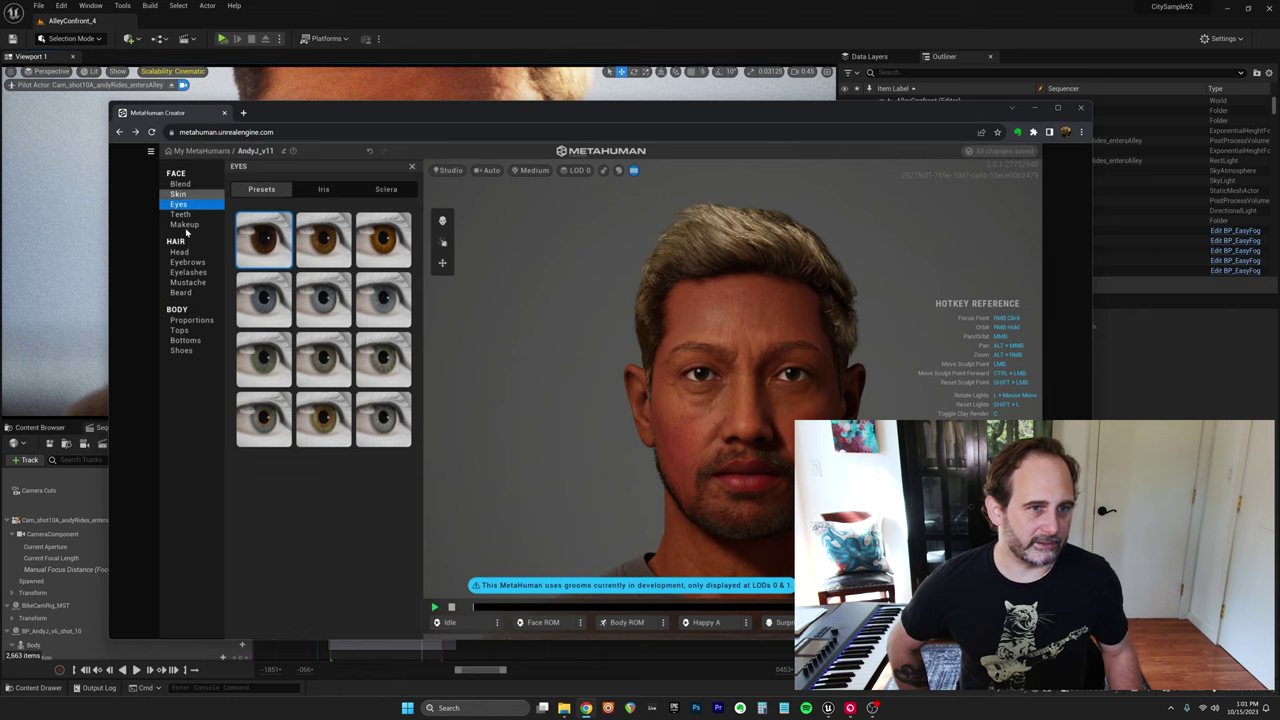
Step: Give the MetaHuman a mohawk hairstyle and a full beard
click(181, 252)
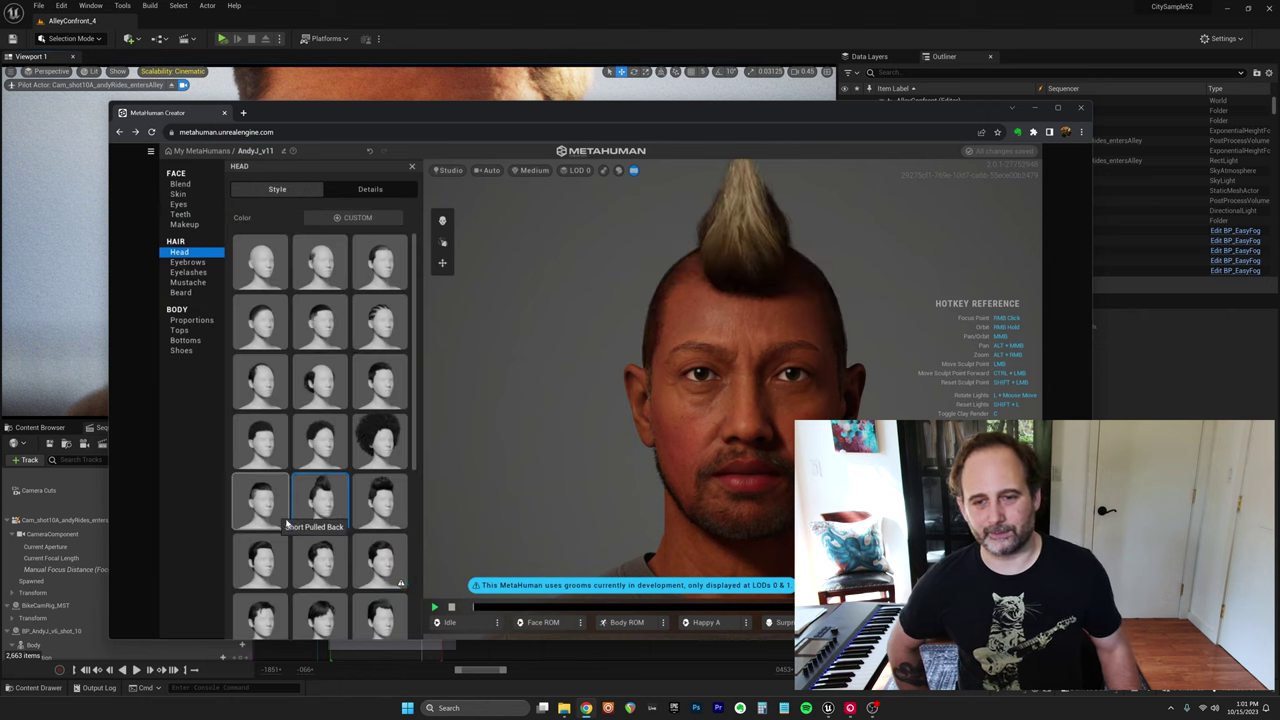
click(187, 262)
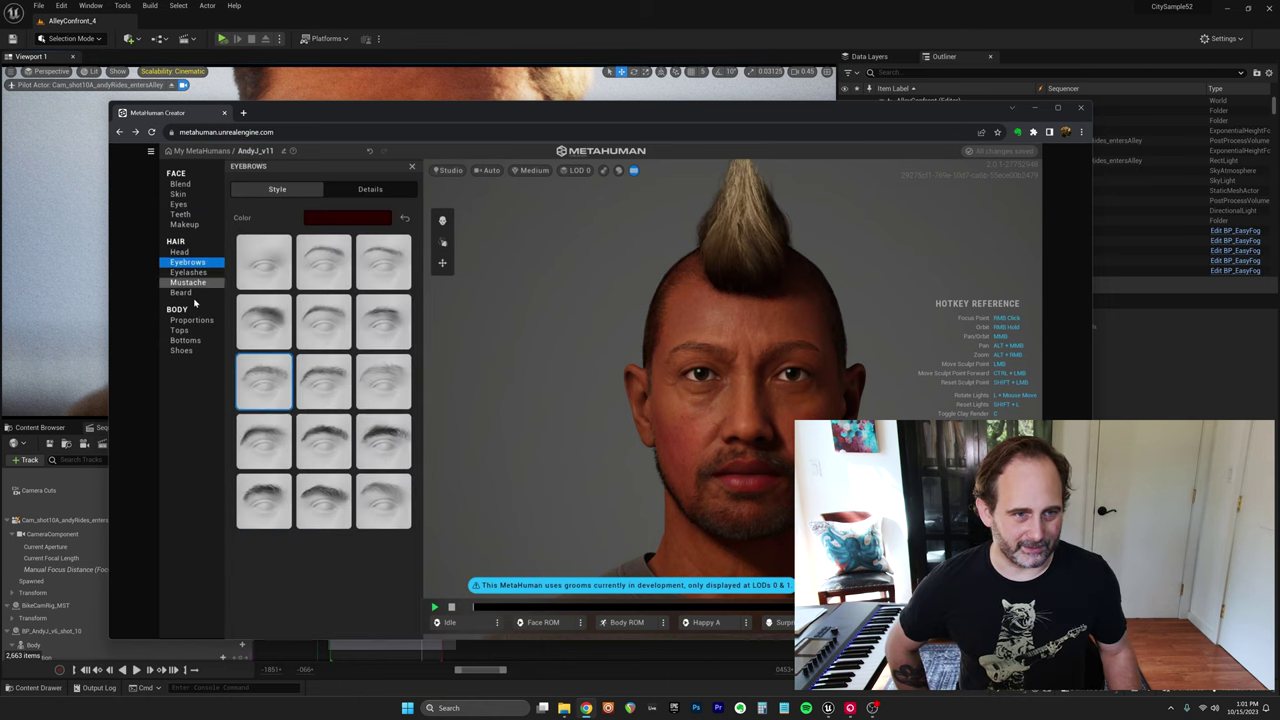
click(190, 292)
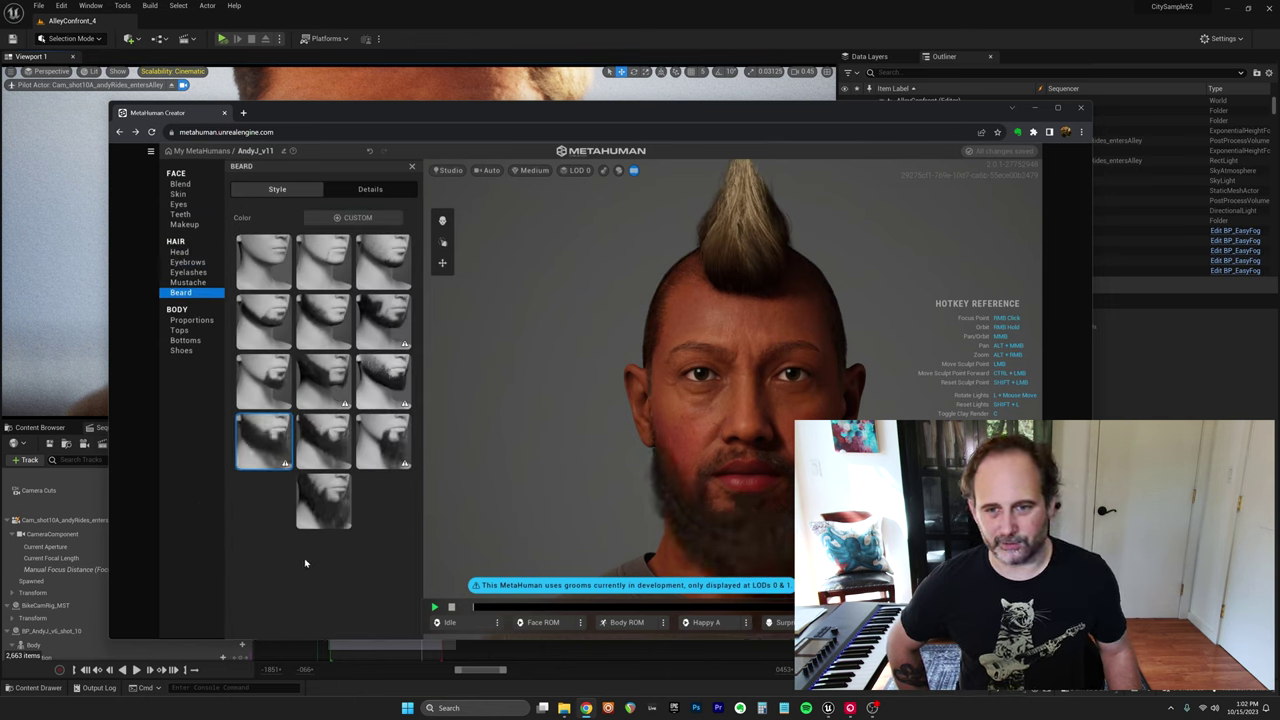
Step: Examine the restyled character's body and face from several angles and distances, playing the Idle animation
right_drag(508, 486, 721, 494)
scroll(721, 494, down, 10)
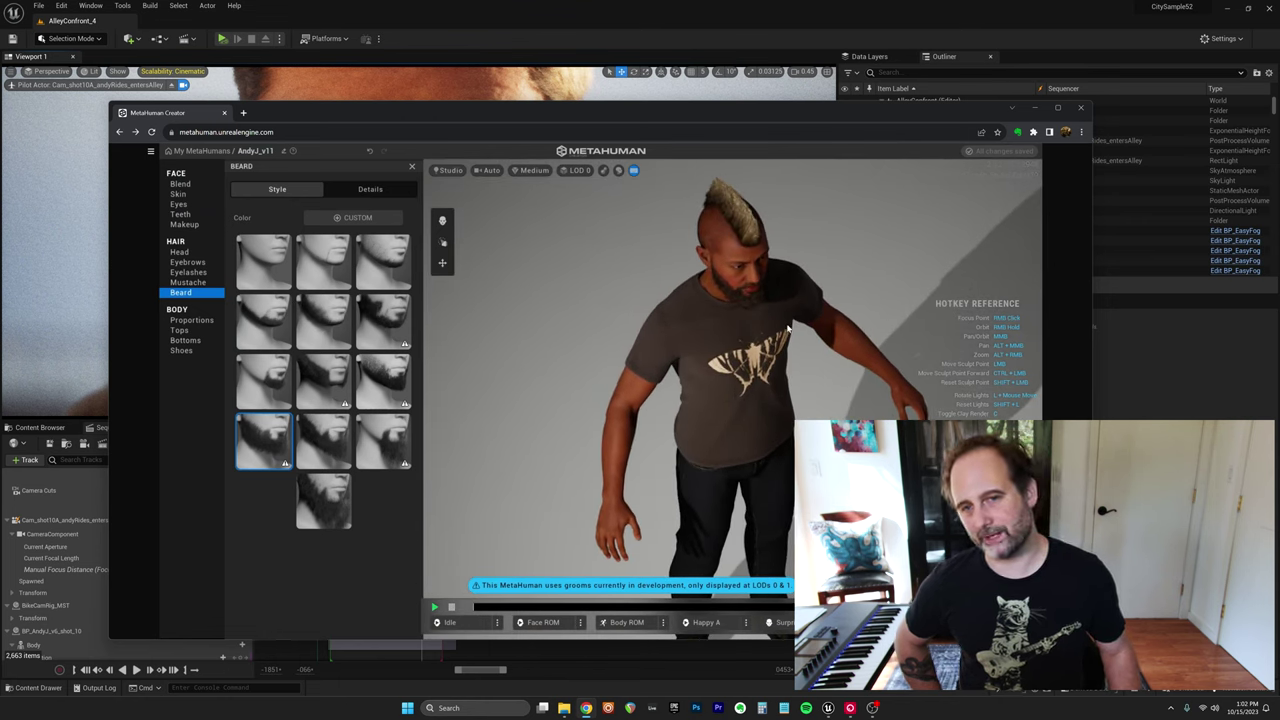
scroll(788, 328, down, 3)
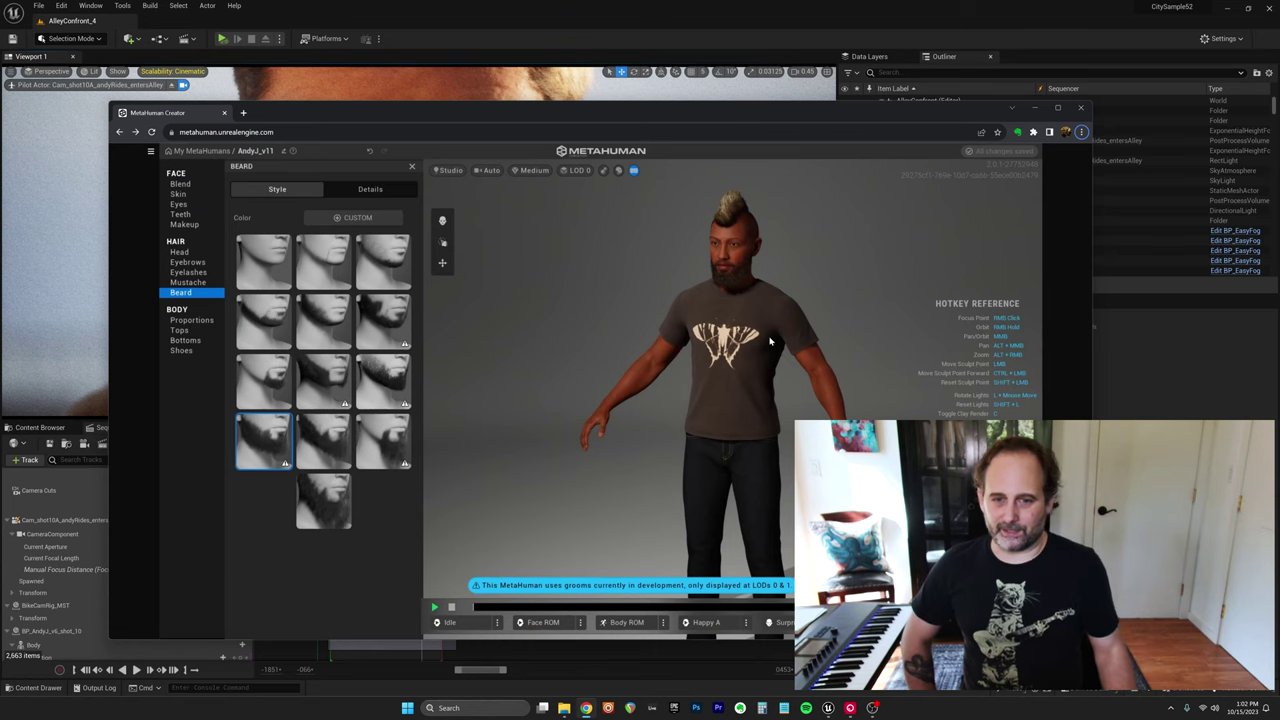
scroll(717, 350, up, 3)
drag(665, 306, 552, 429)
scroll(563, 357, up, 2)
click(450, 622)
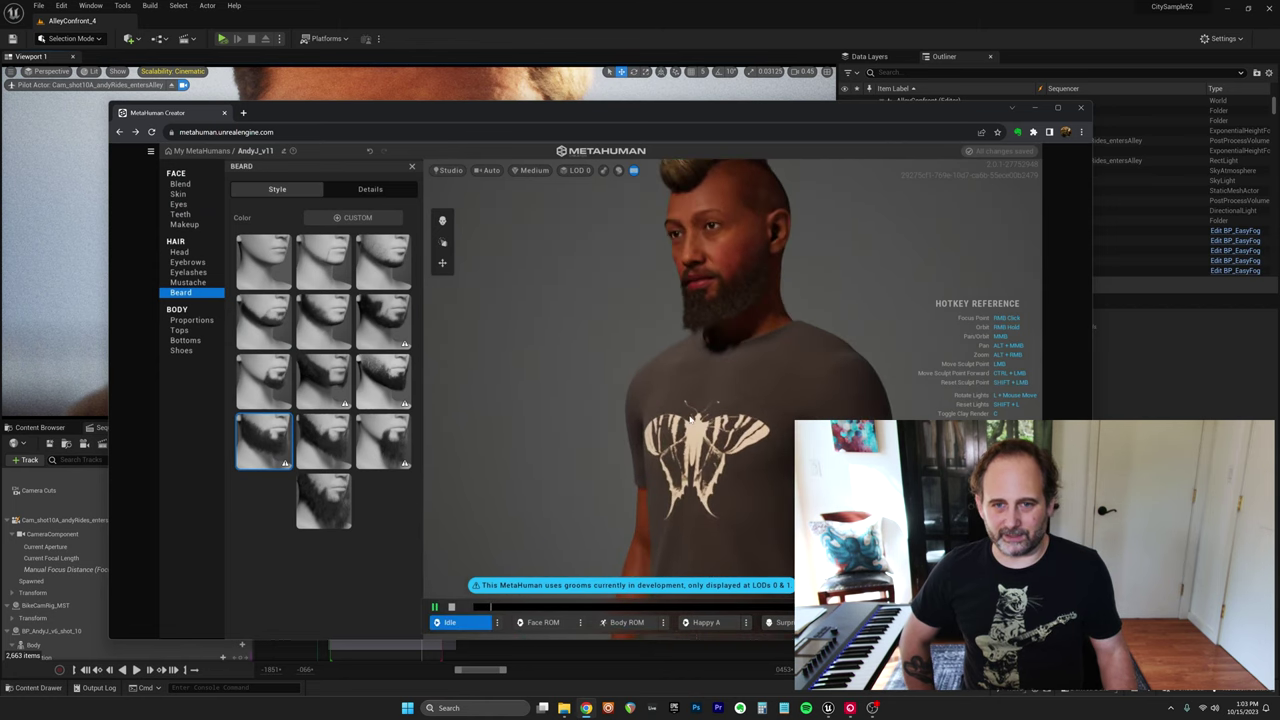
drag(561, 338, 554, 400)
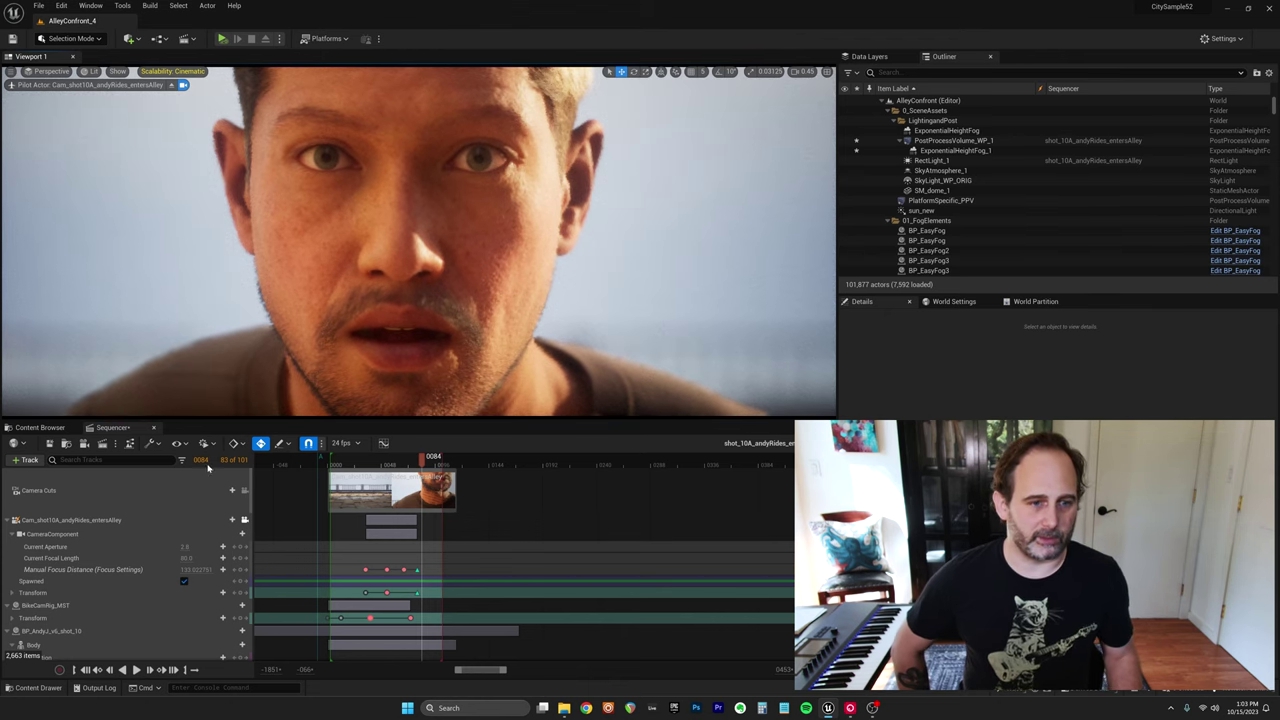
Step: In Unreal Editor, close the shot's sequence and jump to the saved camera view of the graffiti alley
click(153, 427)
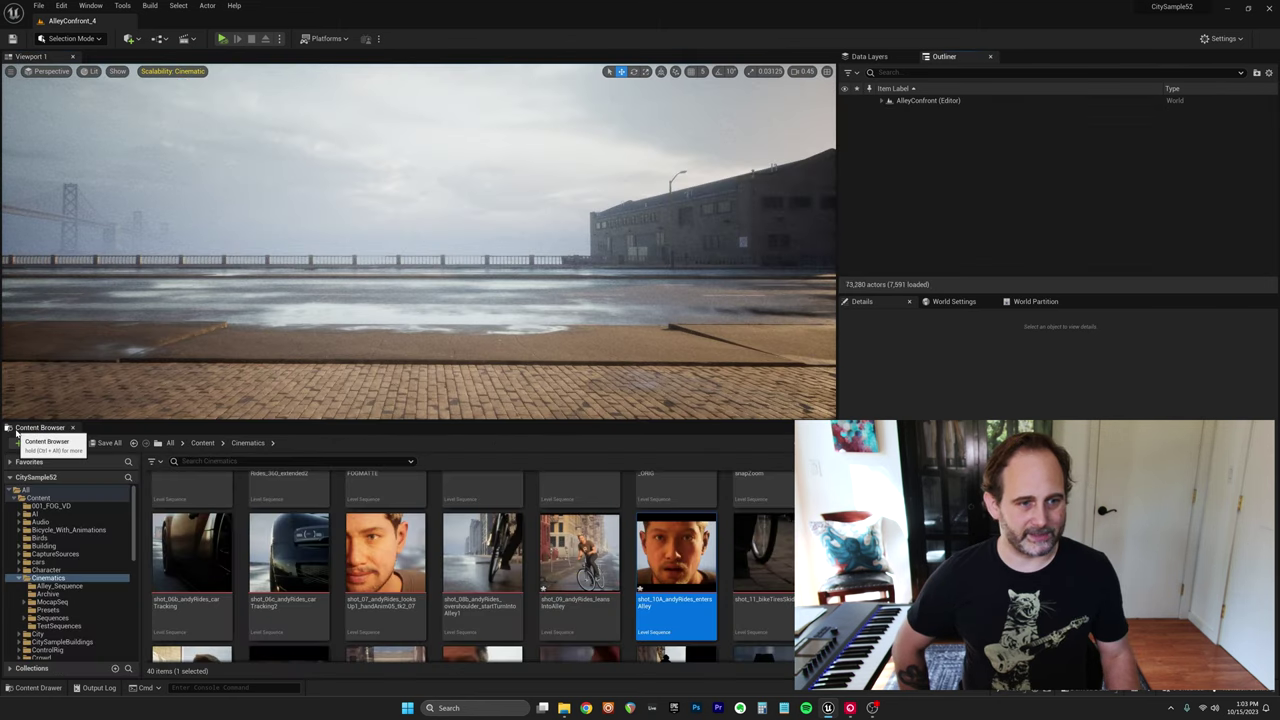
key(1)
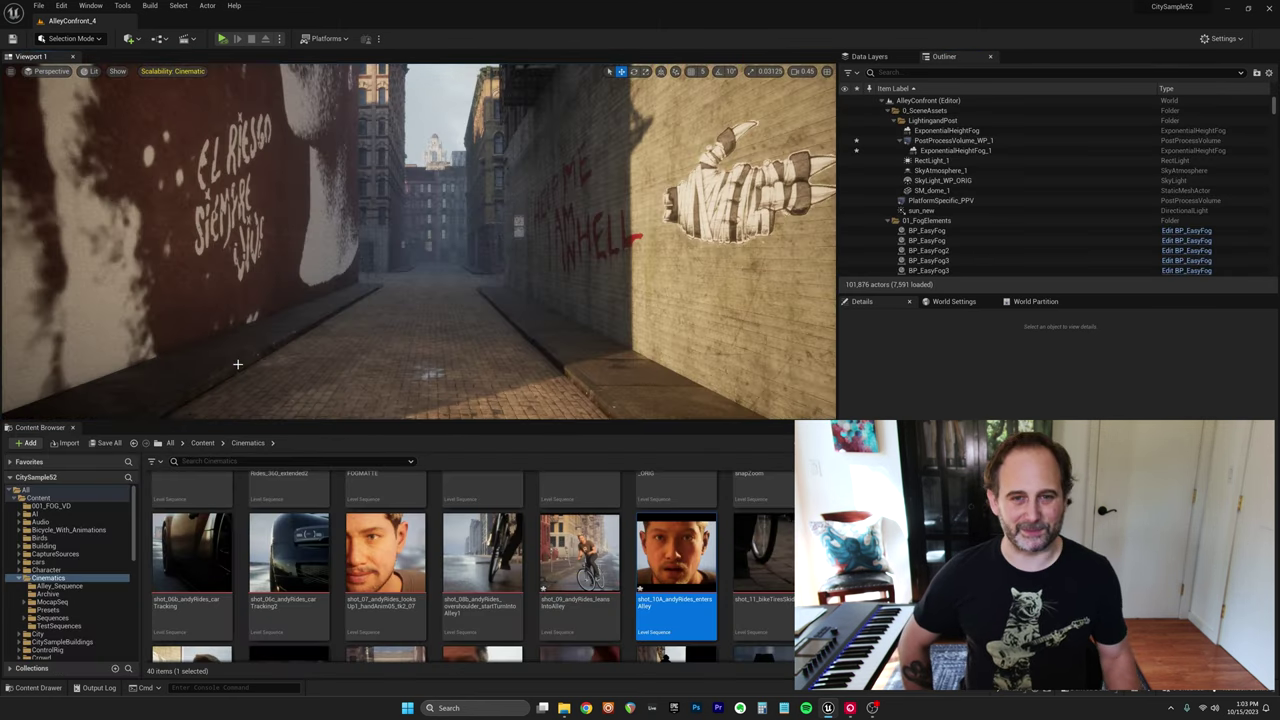
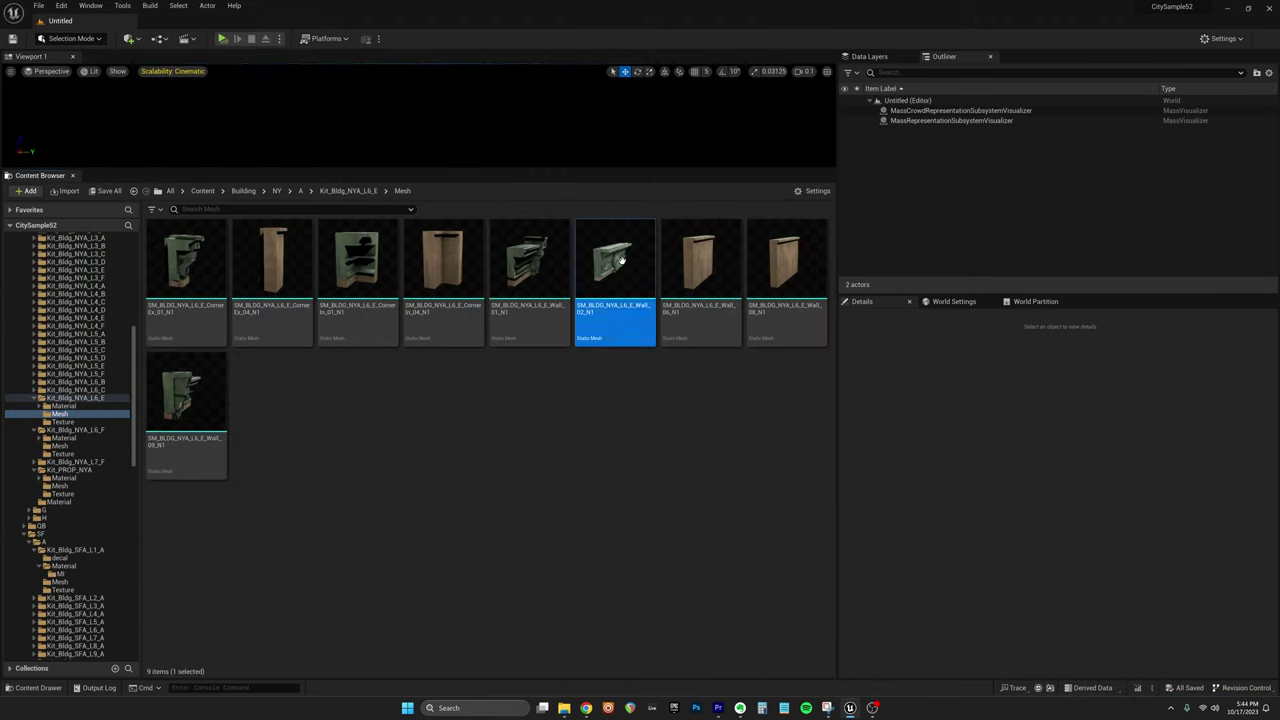
Step: Open the static mesh SM_BLDG_NYA_L6_E_Wall_02_N1 and inspect it along with the surrounding building kit assets
double_click(621, 260)
scroll(308, 391, down, 5)
drag(308, 391, 335, 380)
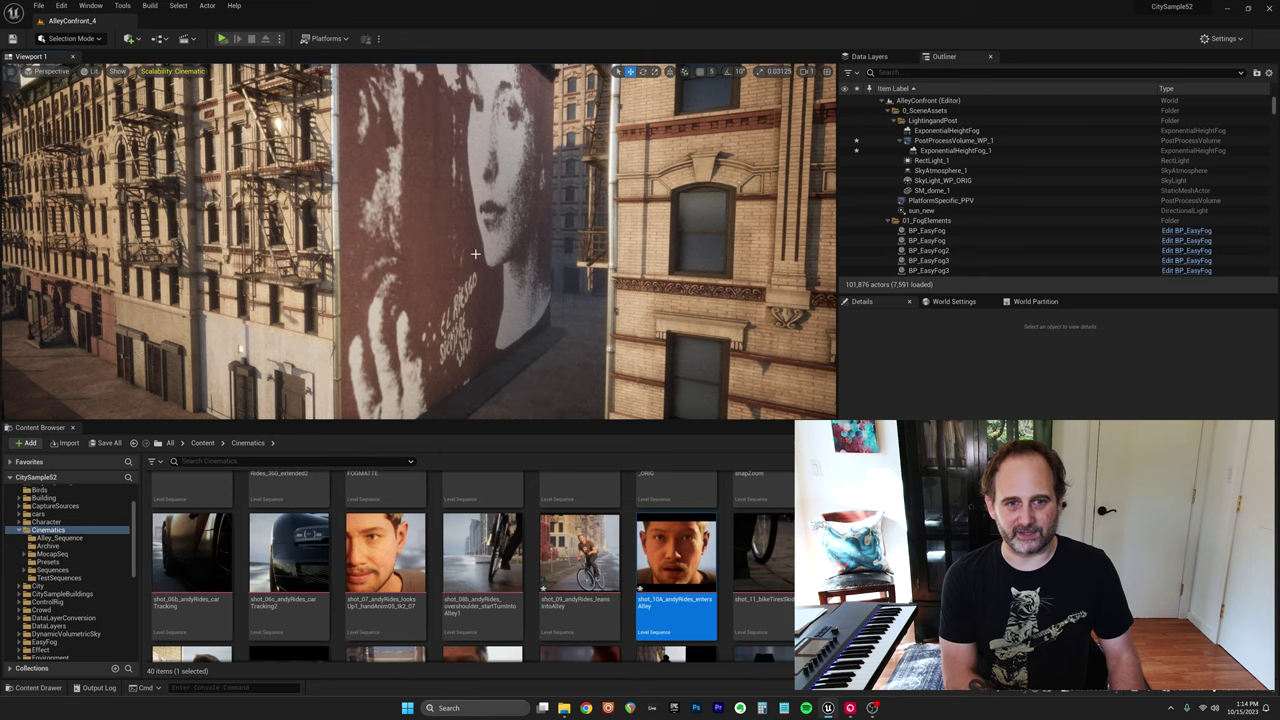
Step: Select several SM_BLDG_SFA_L1_A_Wall_04 wall pieces one after another on the buildings flanking the alley
click(475, 254)
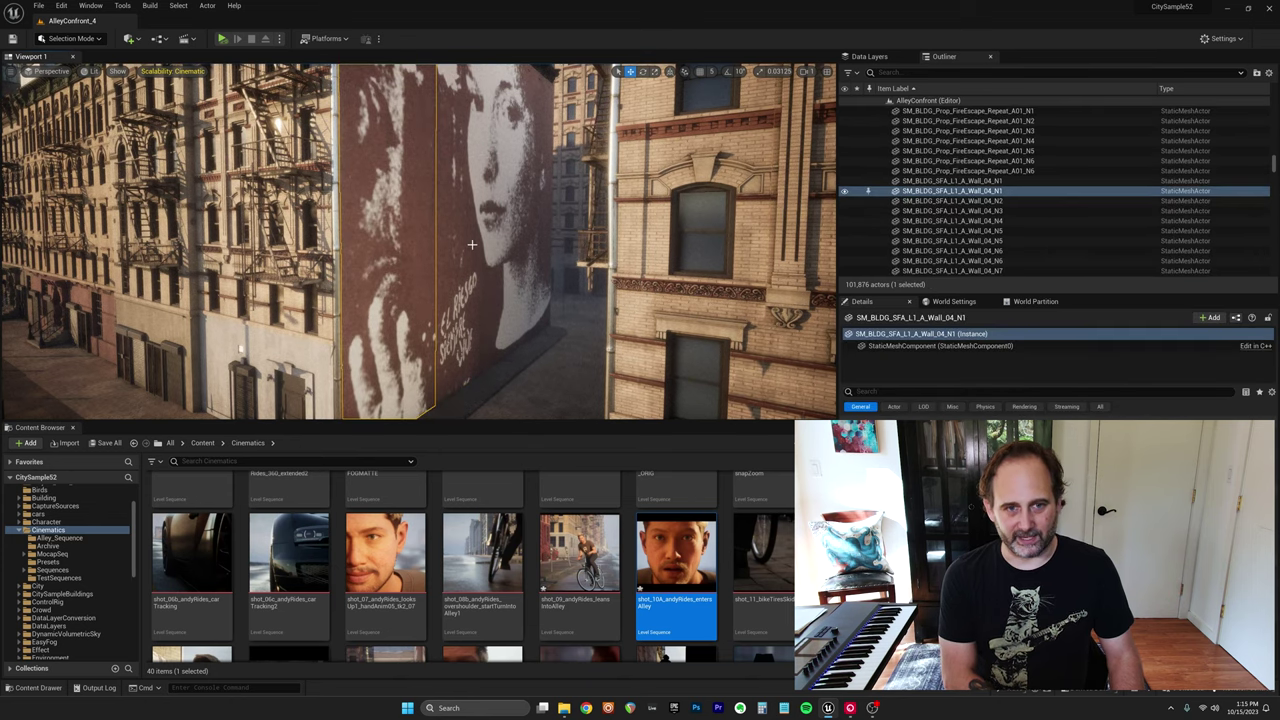
click(518, 240)
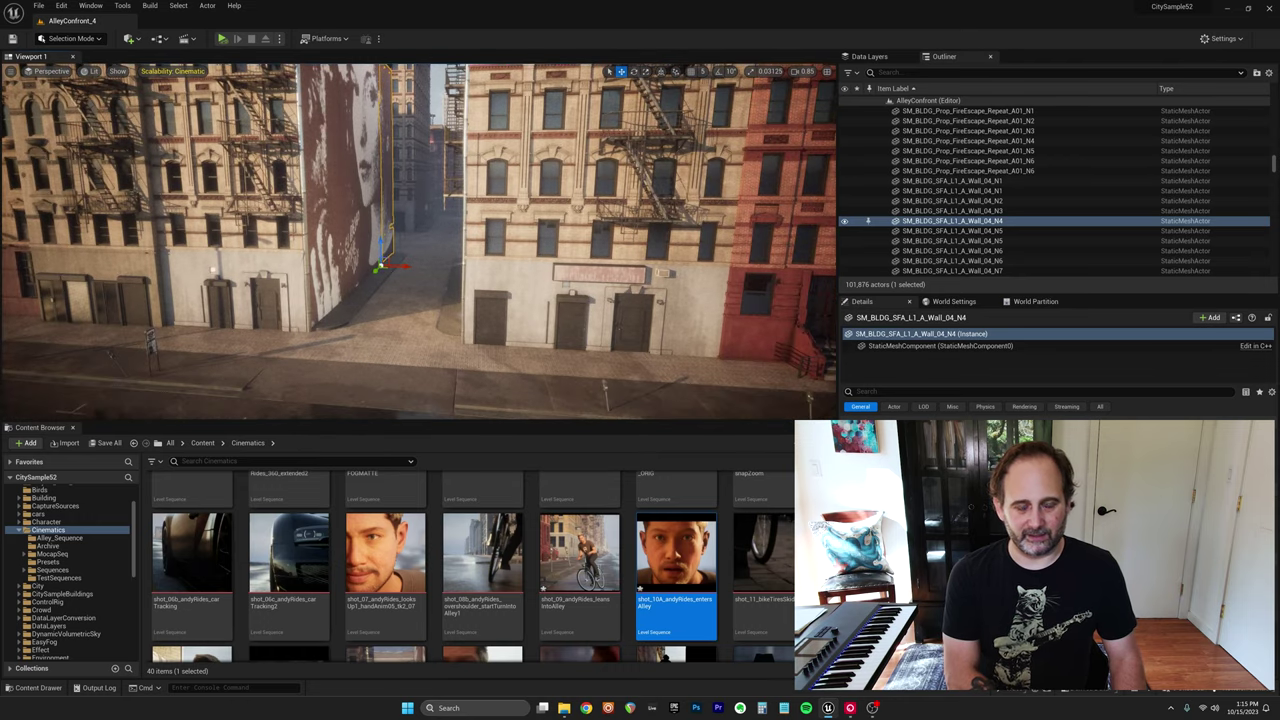
click(466, 223)
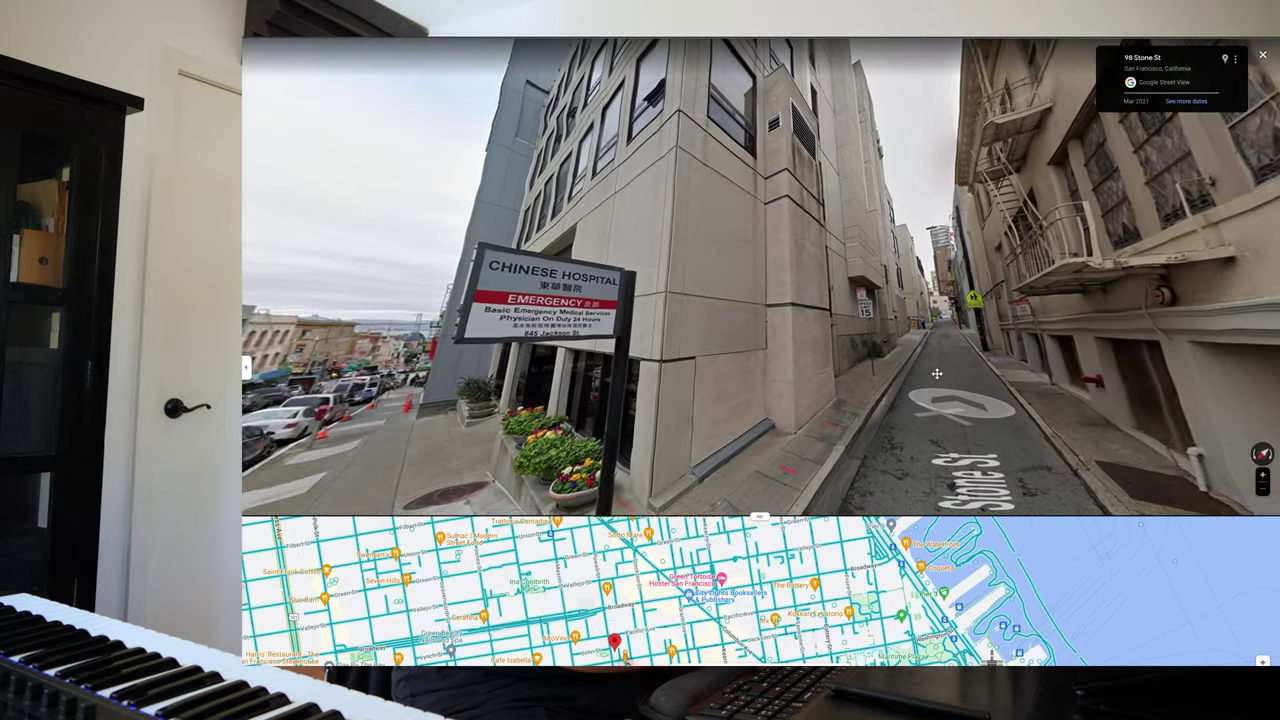
Step: Look along Stone St in Google Street View and compare it with the level's alley and waterfront road
click(819, 330)
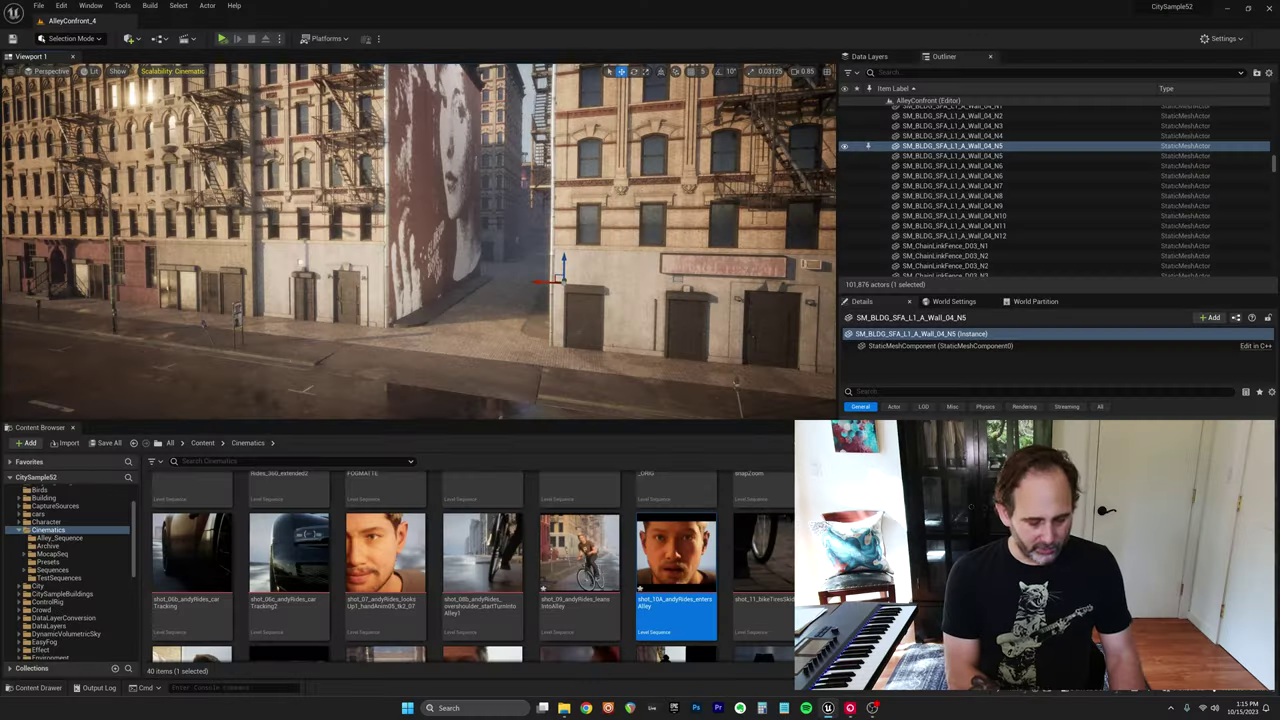
right_drag(418, 240, 418, 240)
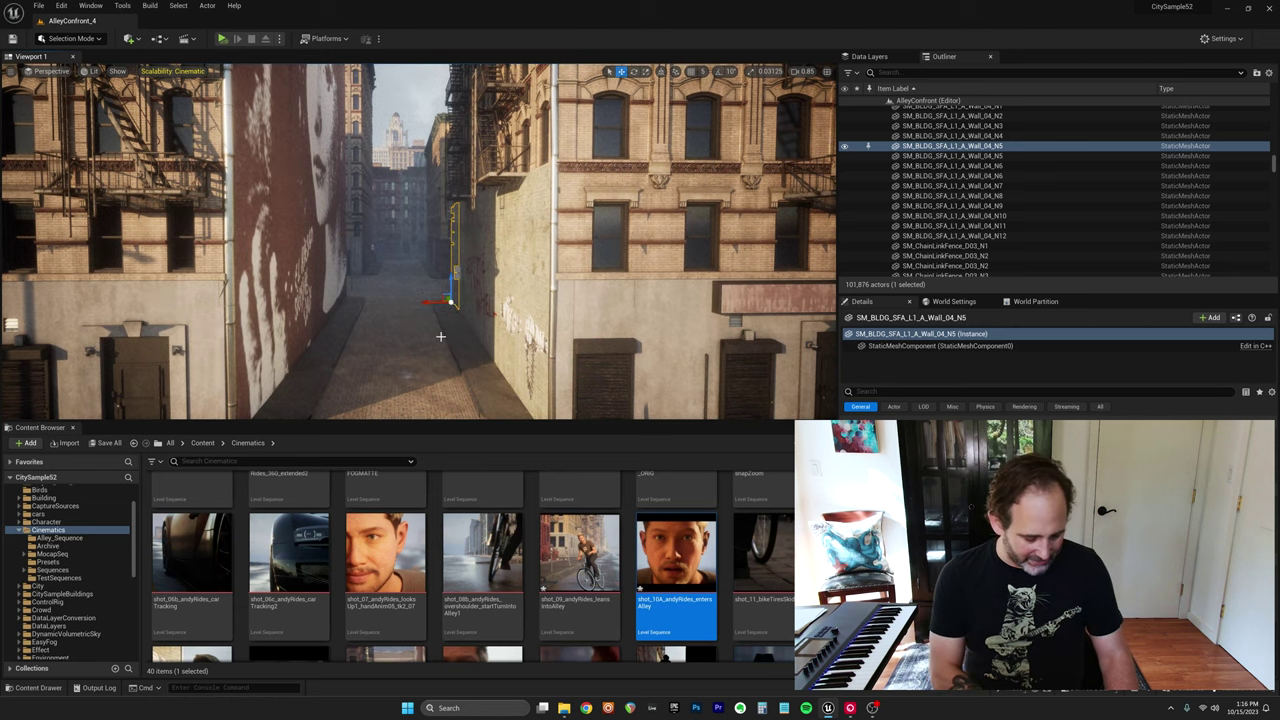
right_drag(440, 337, 440, 337)
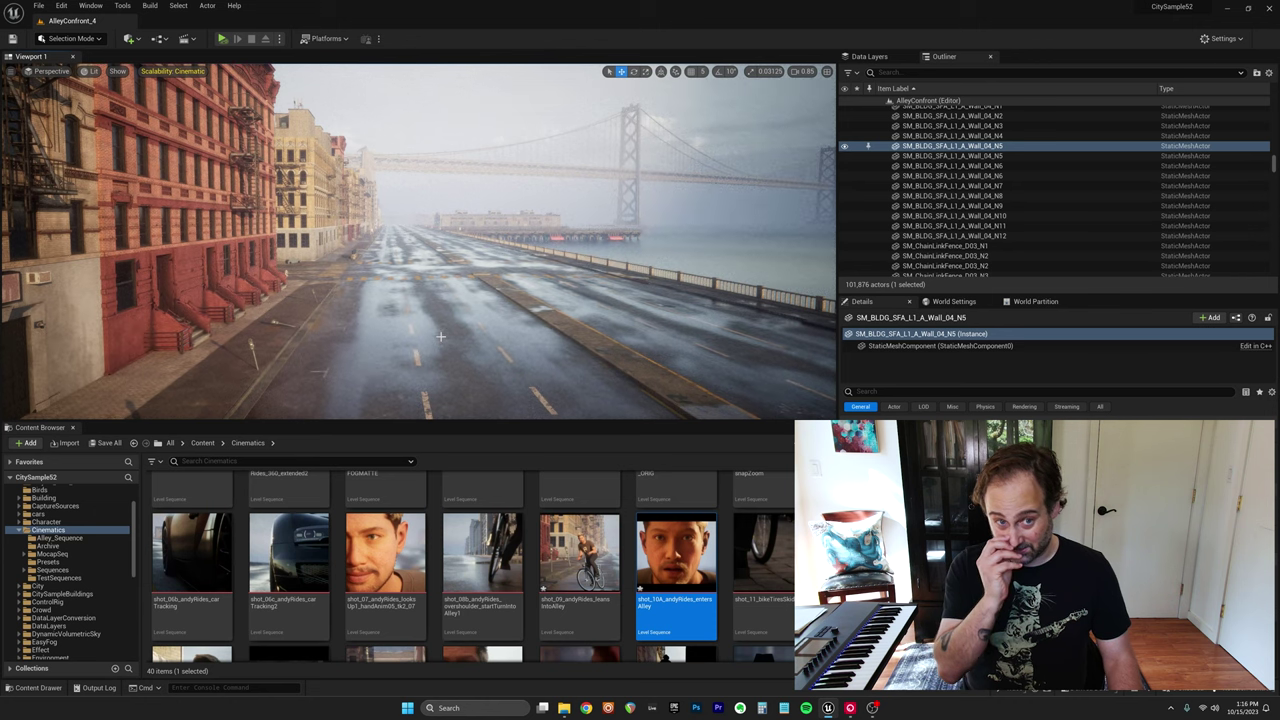
right_drag(440, 337, 440, 337)
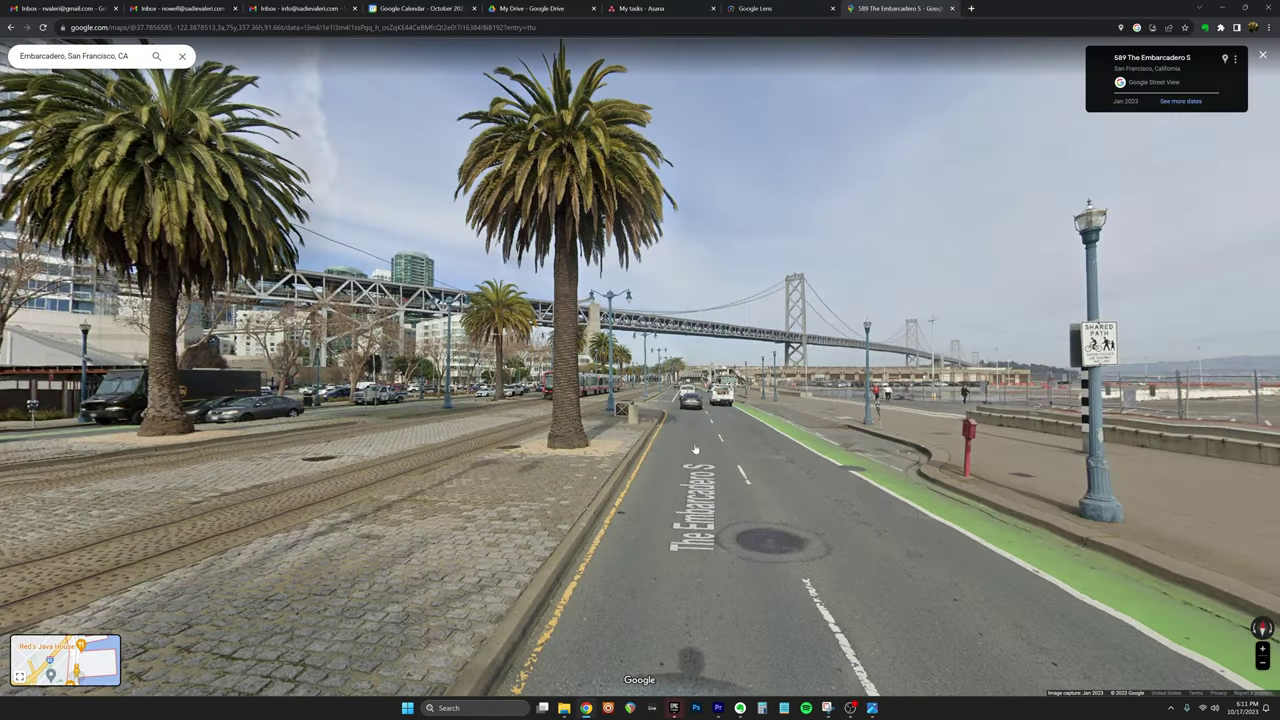
Step: Switch to Google Street View and travel along The Embarcadero, turning to look toward the Bay Bridge
click(660, 473)
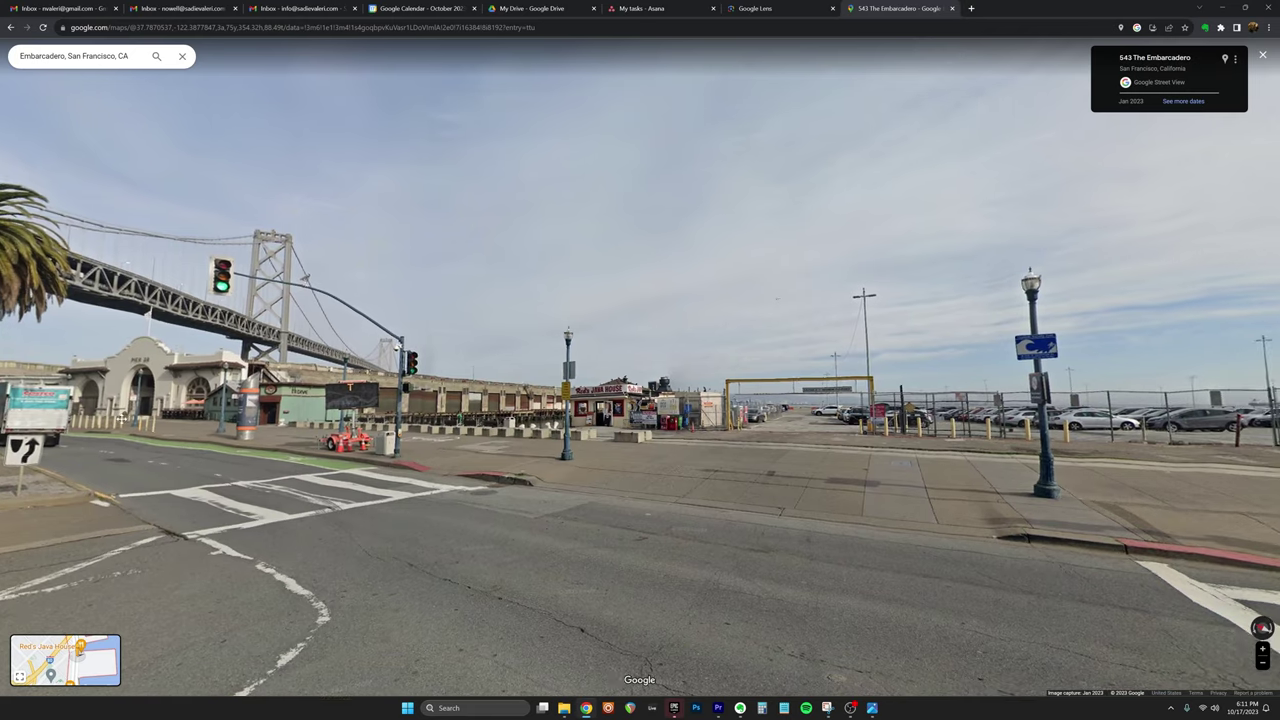
drag(221, 405, 686, 405)
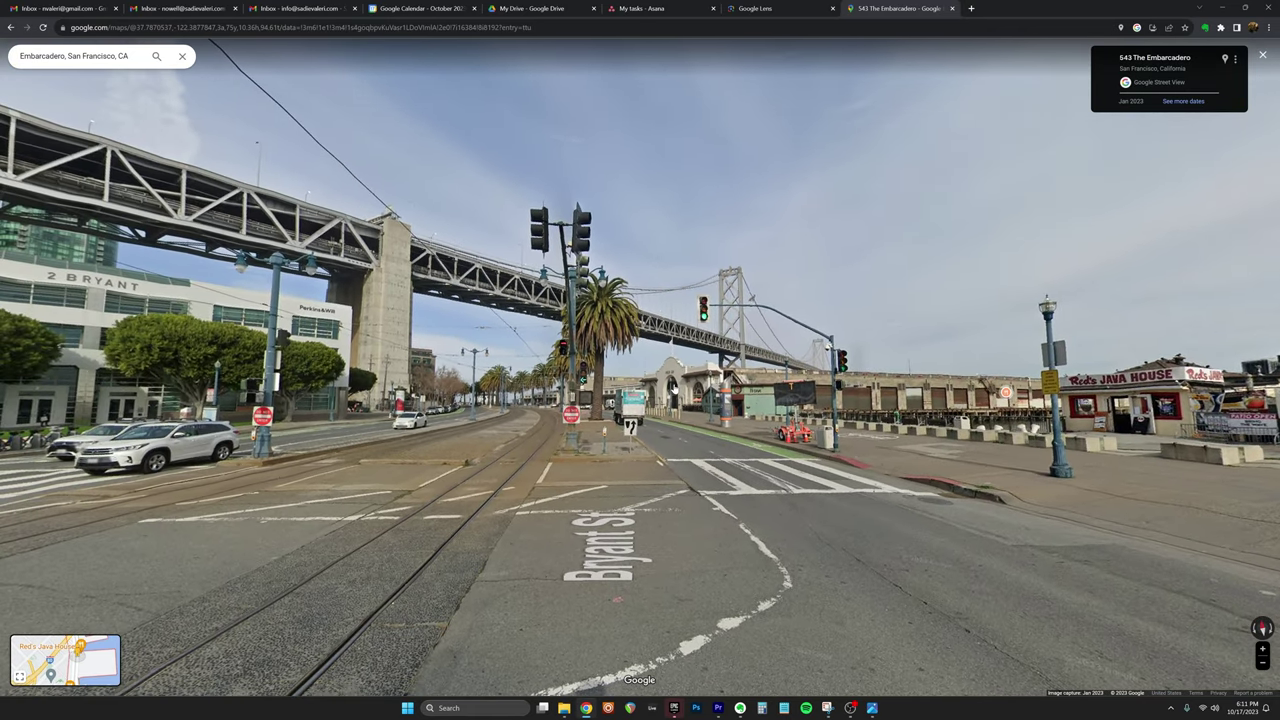
key(Up)
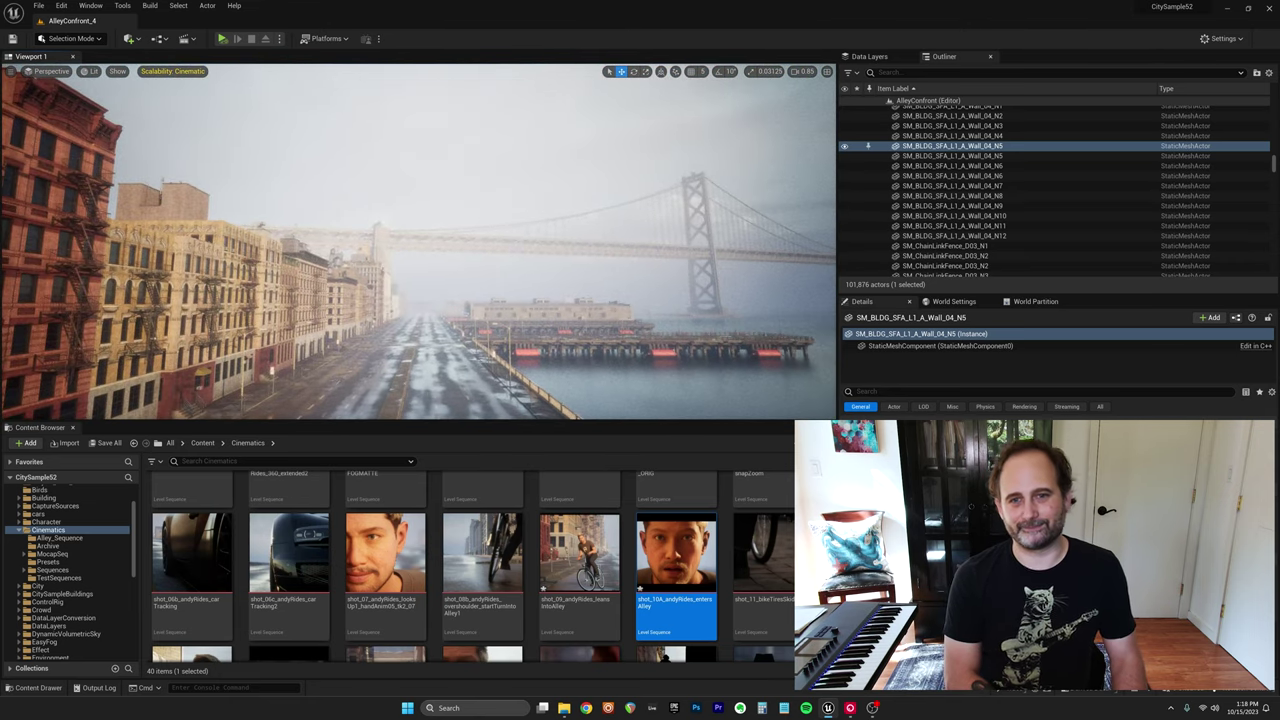
Step: Deselect the wall piece in Unreal Editor and view the graffiti wall in the alley
key(Escape)
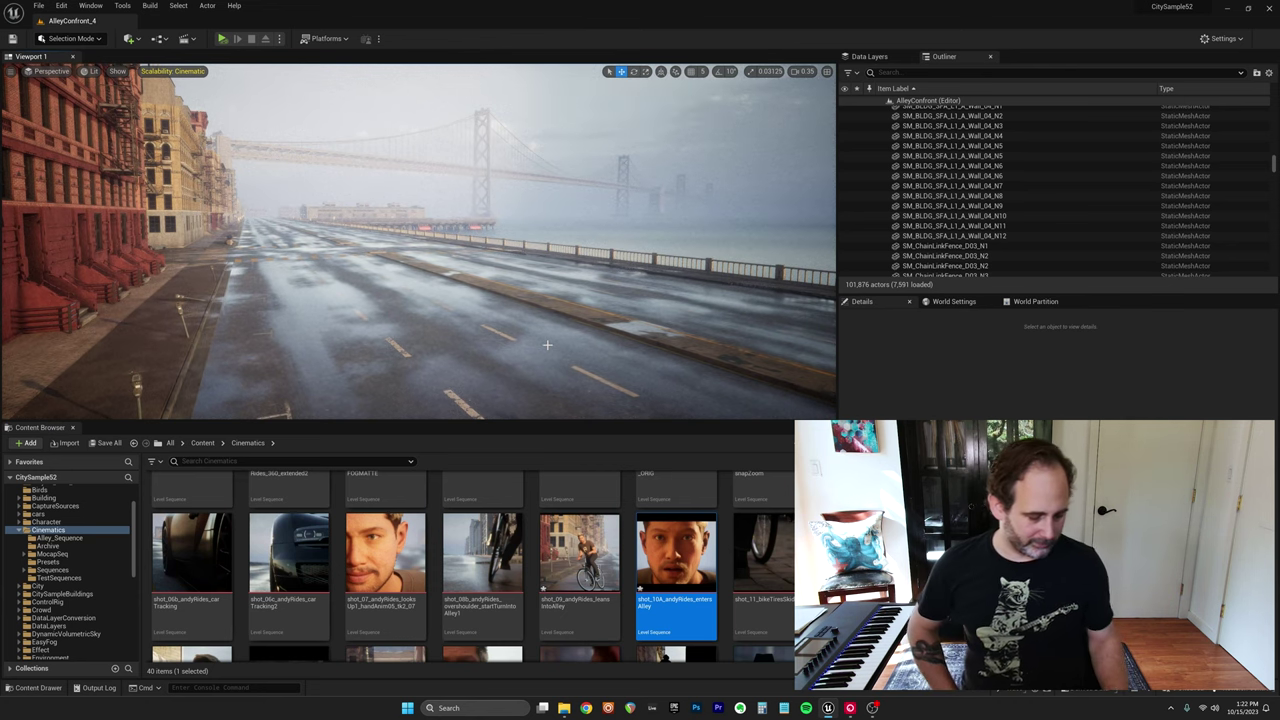
mouse_move(485, 374)
right_down()
mouse_move(440, 374)
mouse_move(505, 374)
mouse_move(480, 374)
right_up()
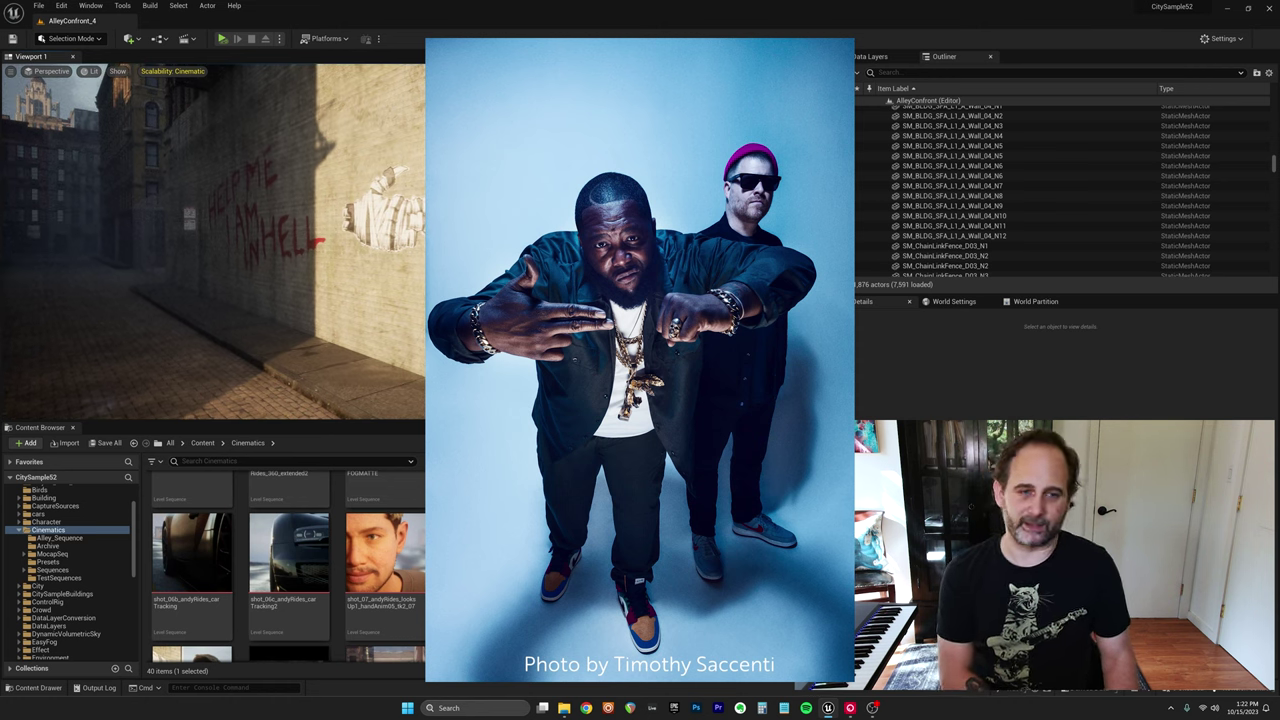